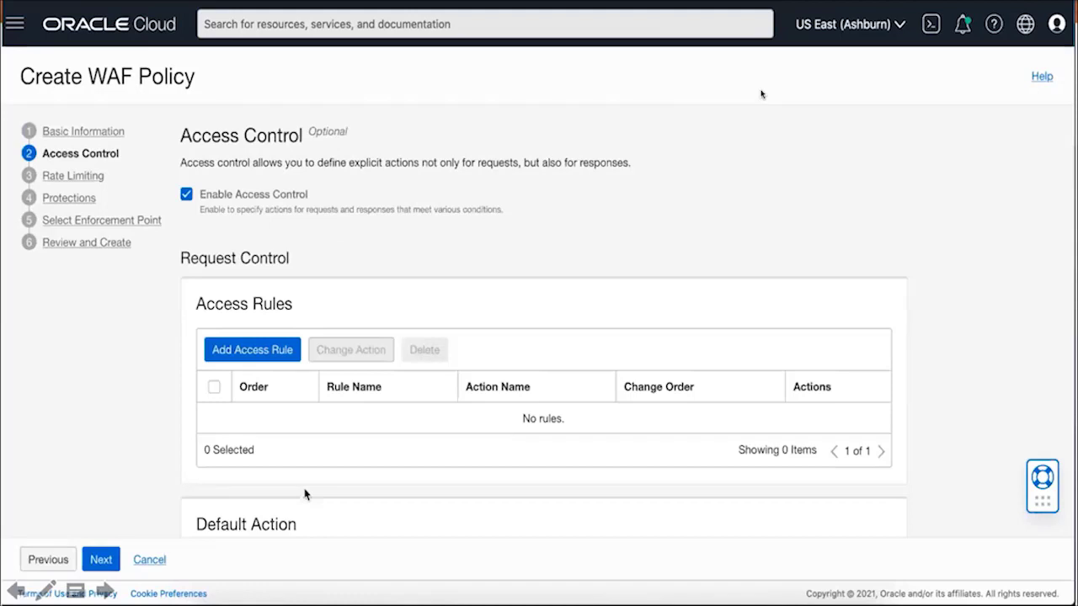
- Start a new access rule with a Country/Region condition set to Not In List for United States
left_click(238, 350)
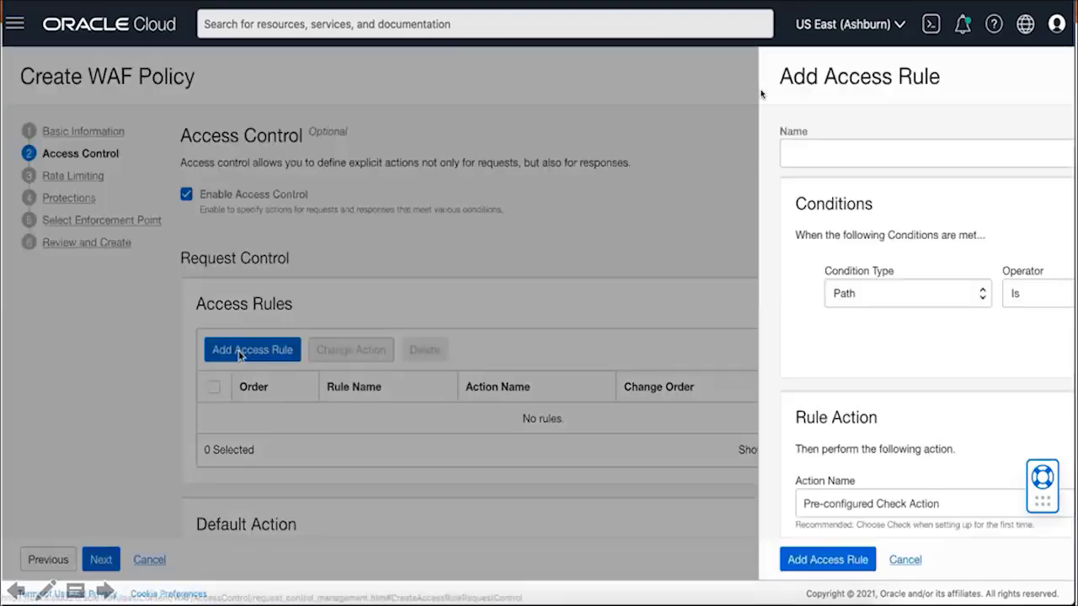
scroll(761, 93, "down", 1)
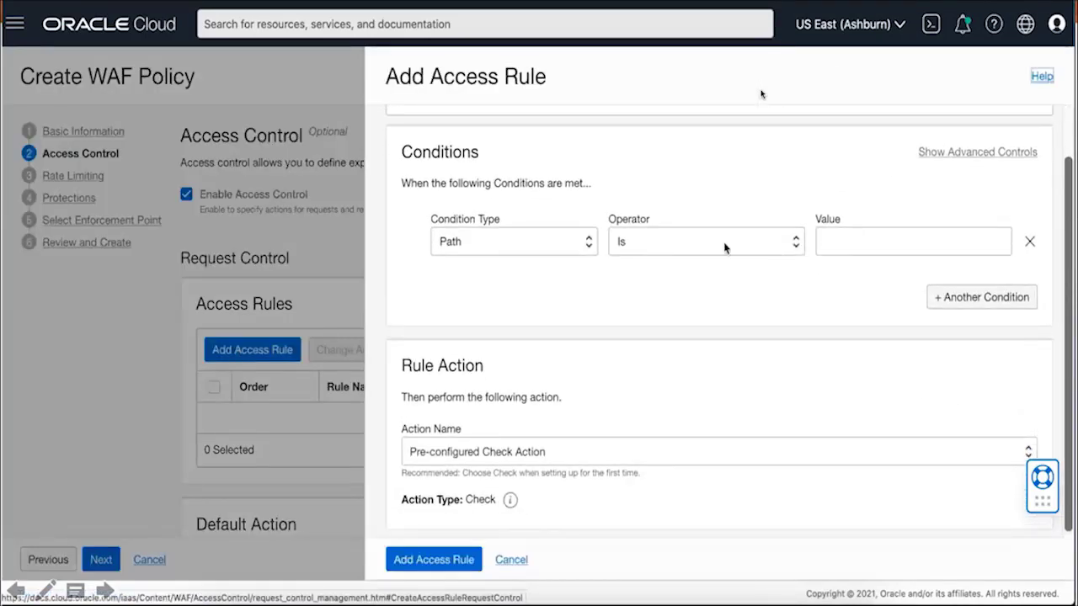
left_click(508, 244)
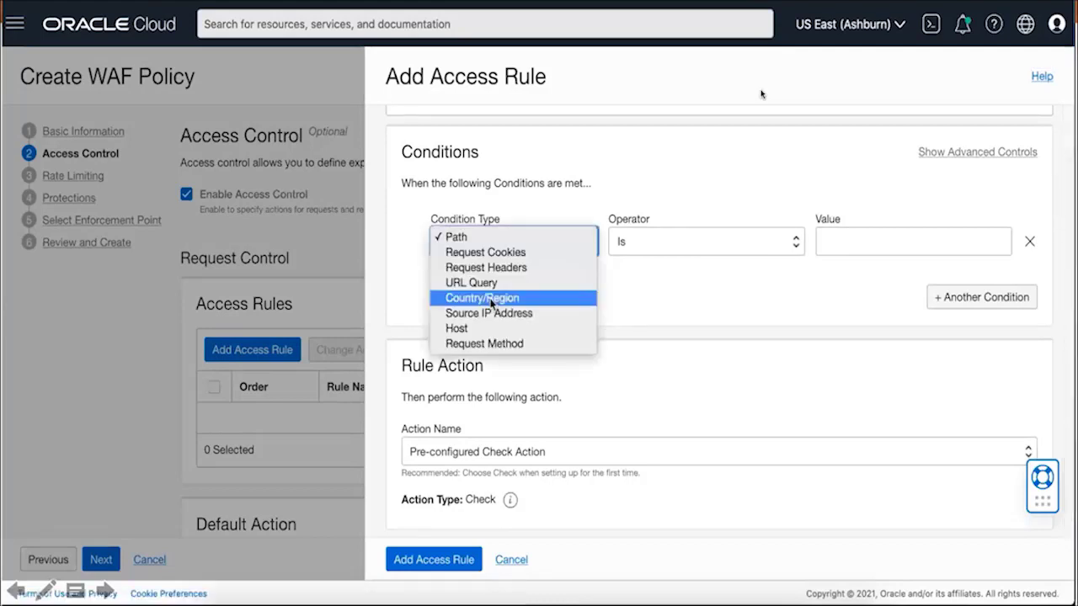
left_click(482, 299)
left_click(669, 243)
left_click(647, 252)
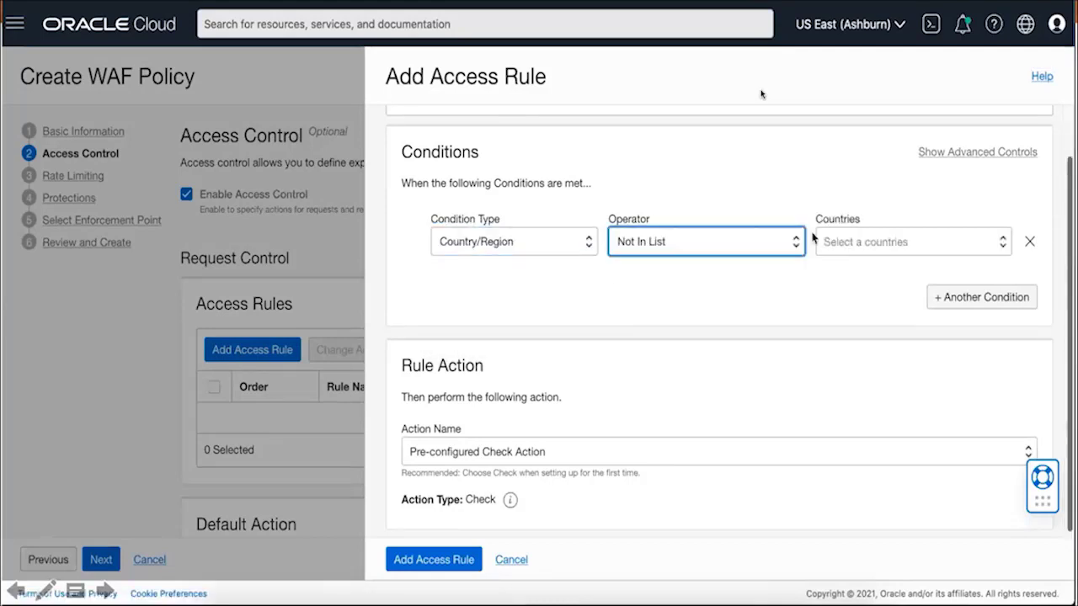
left_click(860, 243)
type("uni")
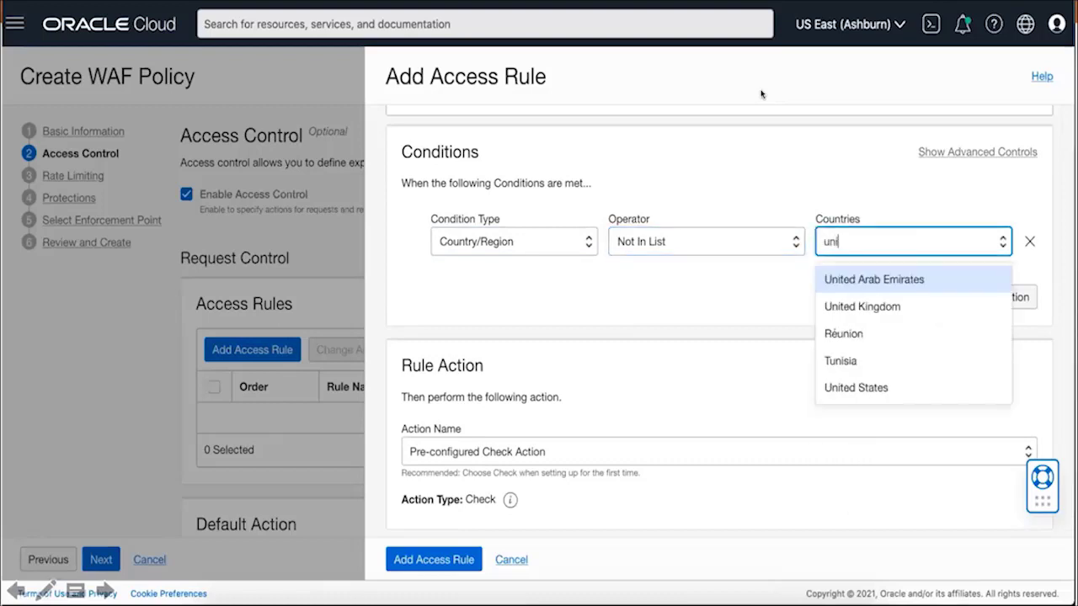
left_click(859, 388)
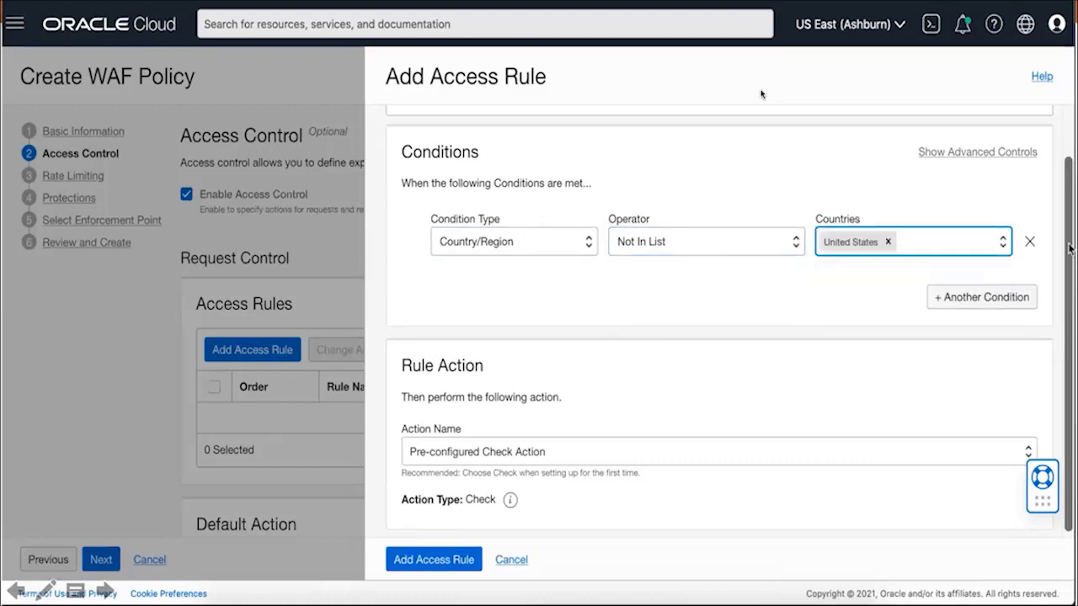
- Give the access rule the Pre-configured 401 Response Code Action, name it aclrule, and add it to the policy
scroll(1069, 246, "down", 1)
left_click(601, 447)
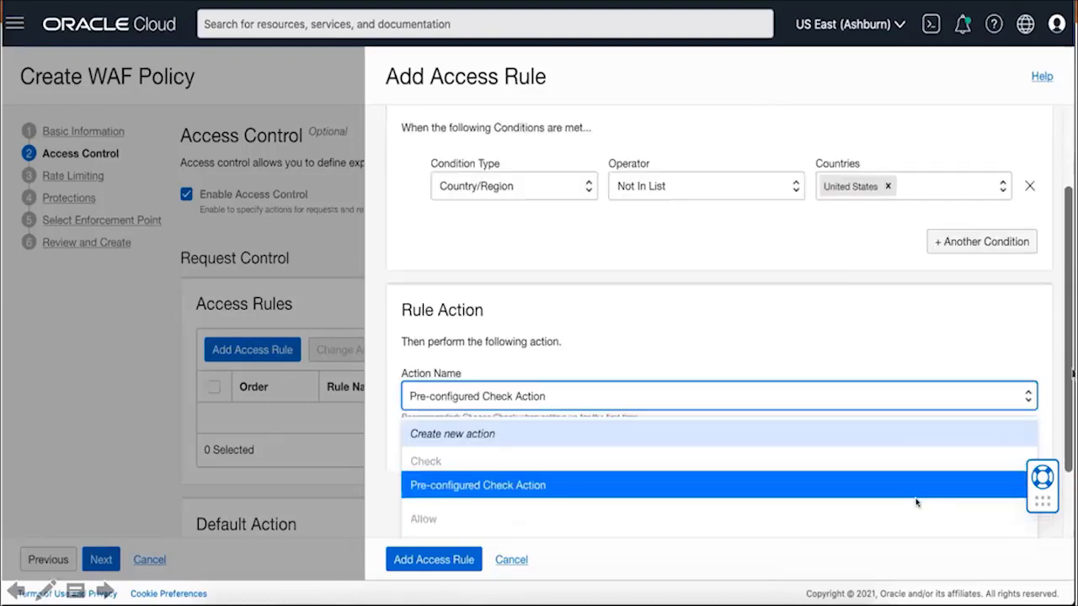
left_click(597, 514)
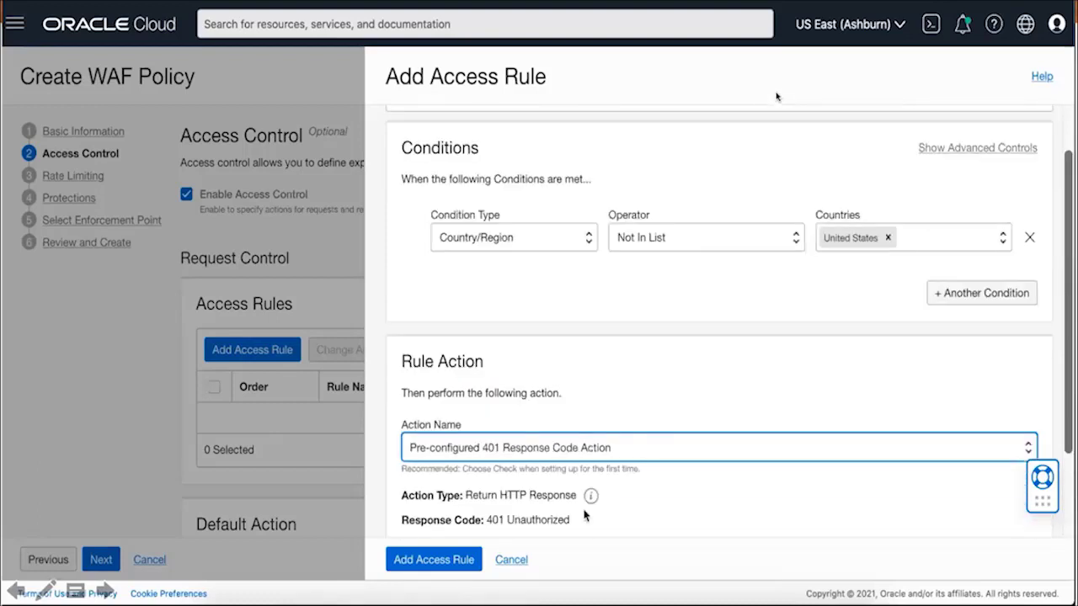
scroll(688, 88, "up", 1)
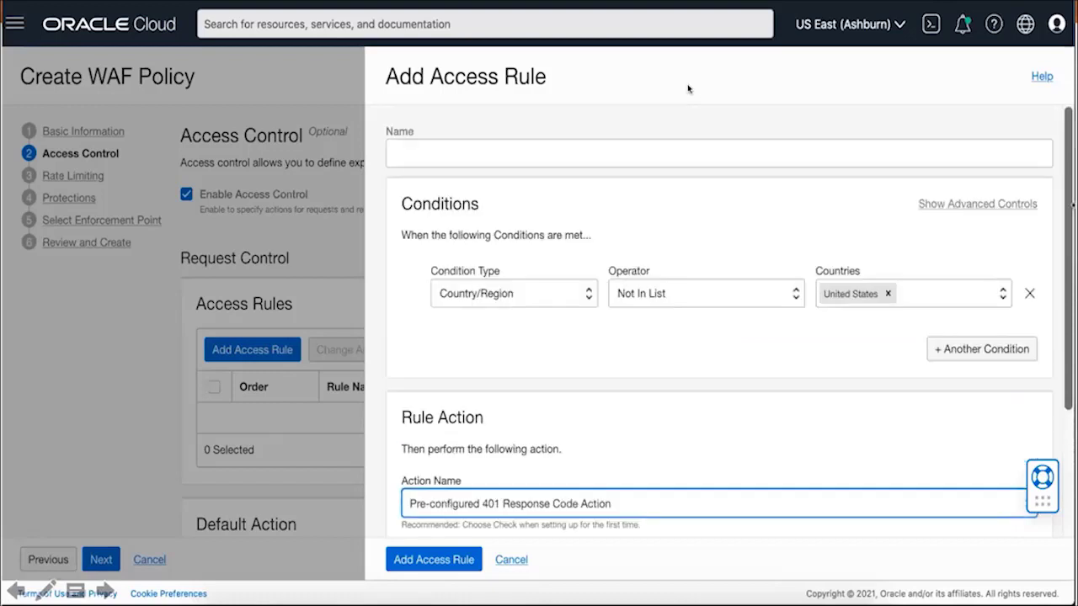
left_click(475, 157)
type("aclrule")
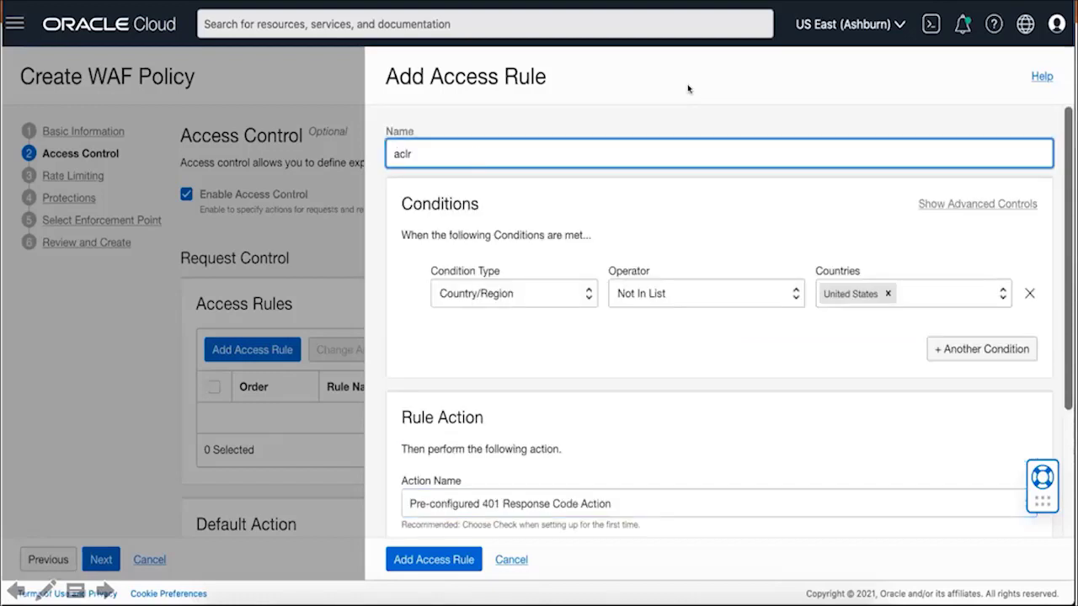
left_click(423, 561)
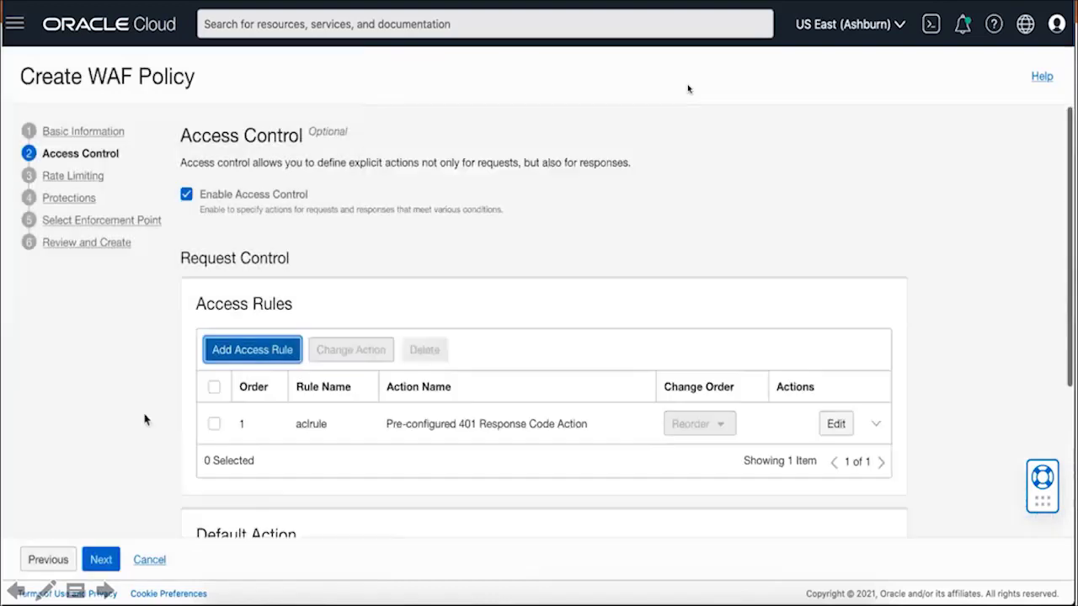
- Examine the condition options of a new rate limiting rule, then continue to Protections without adding one
left_click(99, 560)
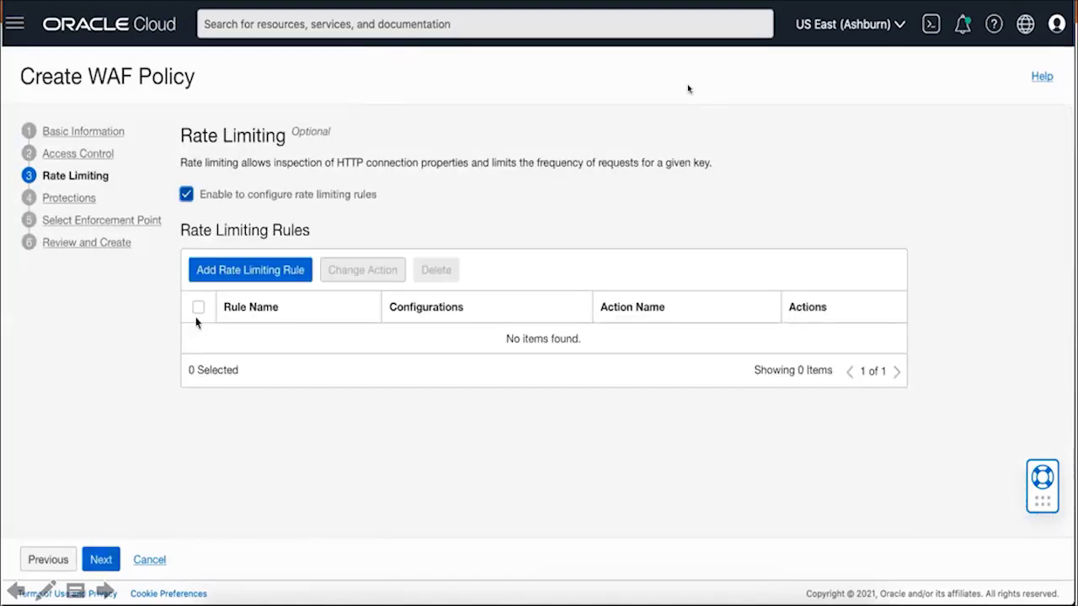
left_click(252, 271)
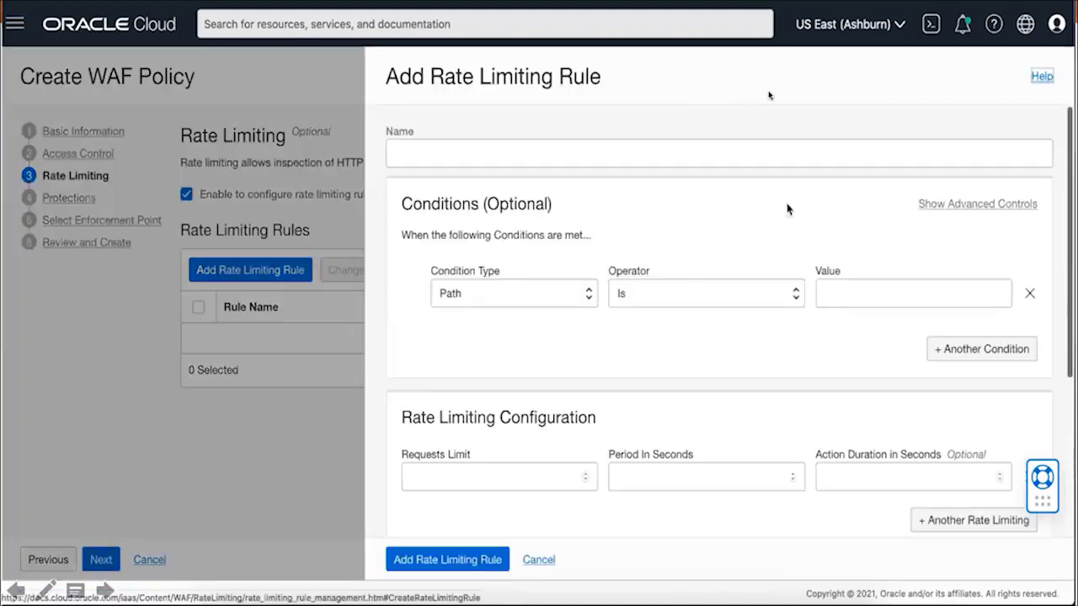
left_click(522, 293)
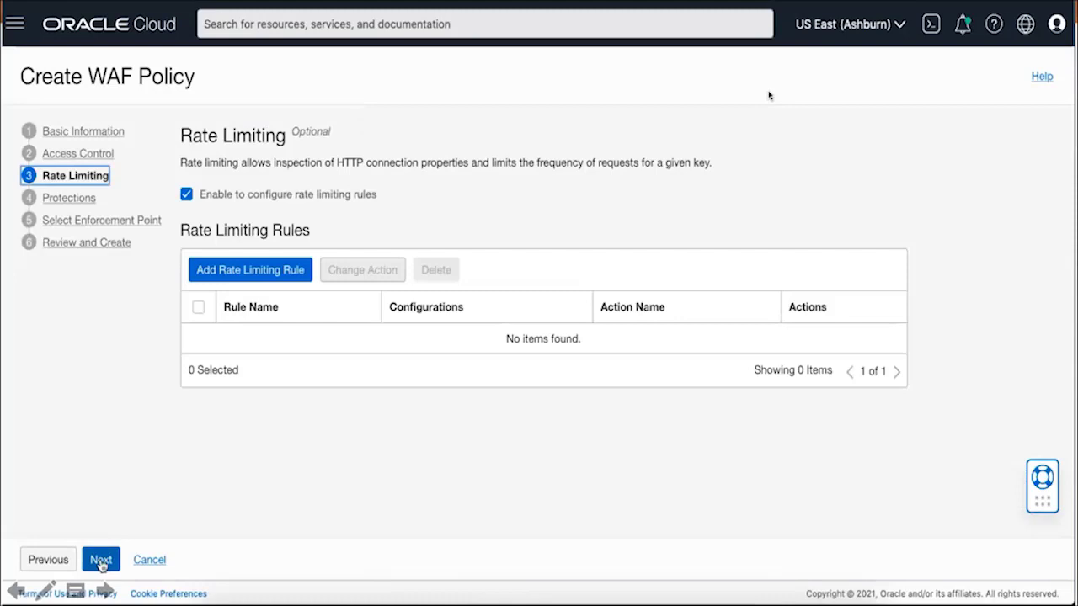
left_click(99, 560)
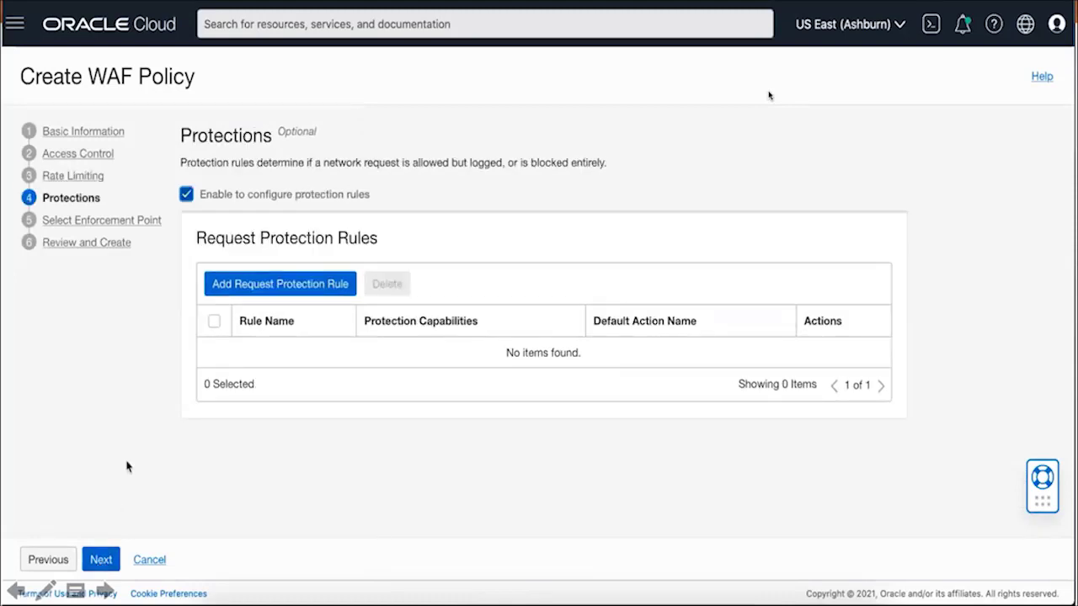
- Start a request protection rule named owasprule with the Pre-configured 401 Response Code Action
left_click(277, 291)
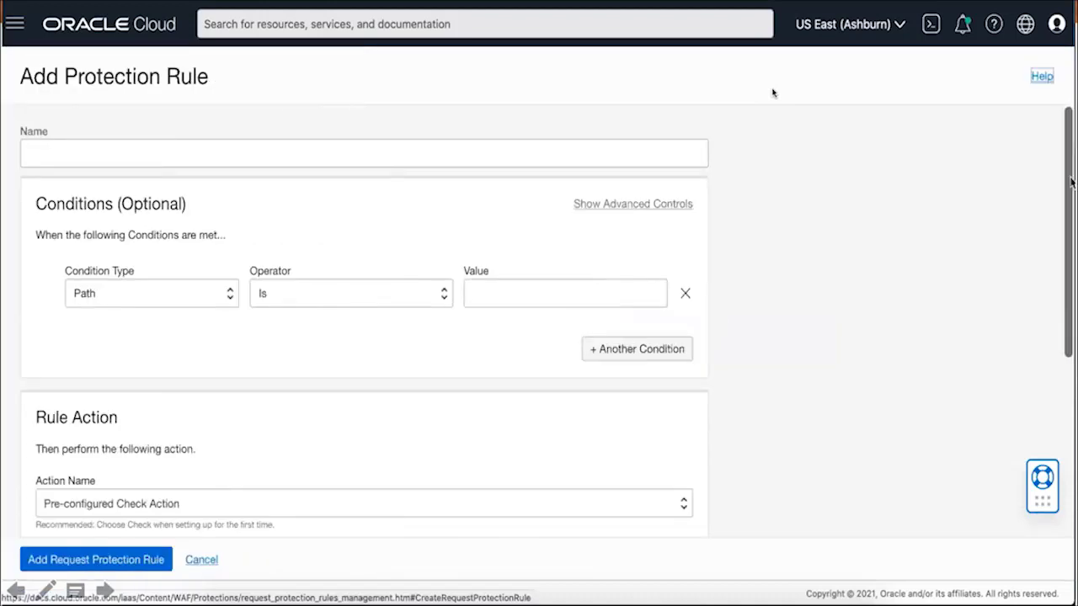
type("owas")
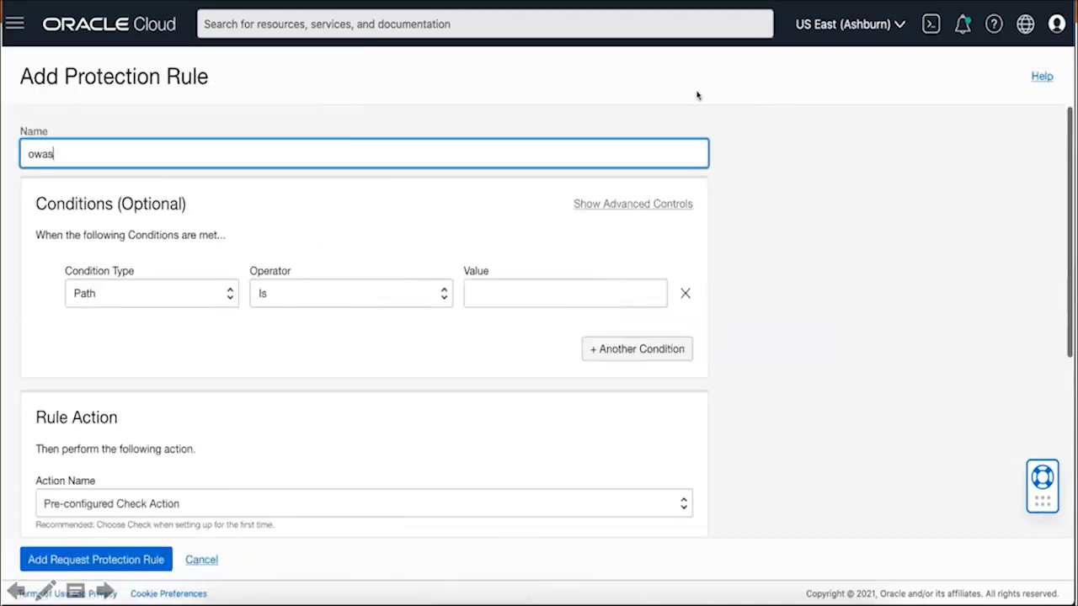
type("prule")
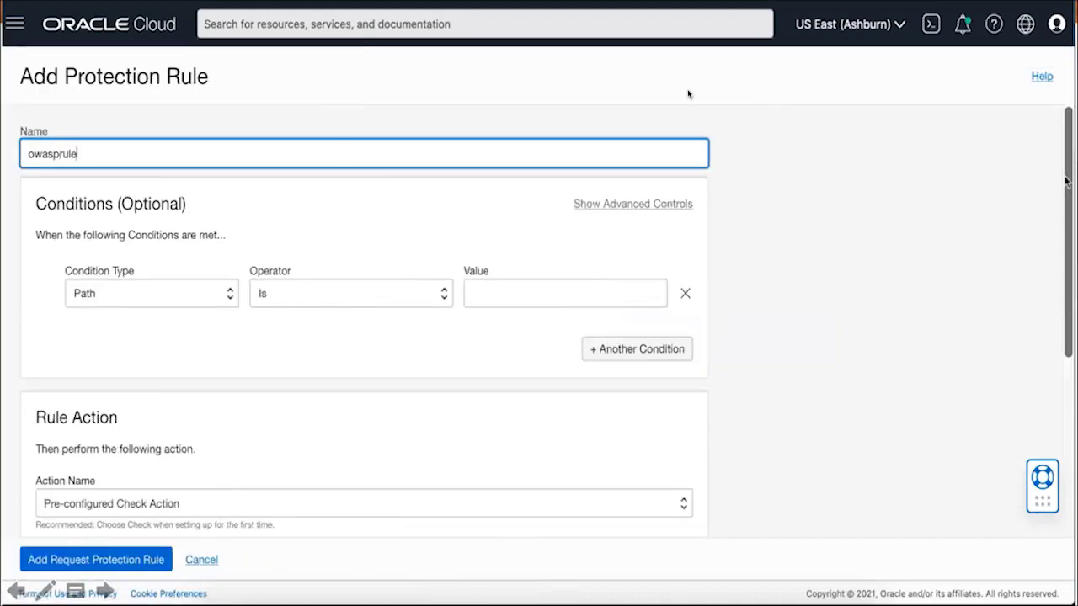
left_click_drag(1065, 180, 895, 361)
left_click(458, 233)
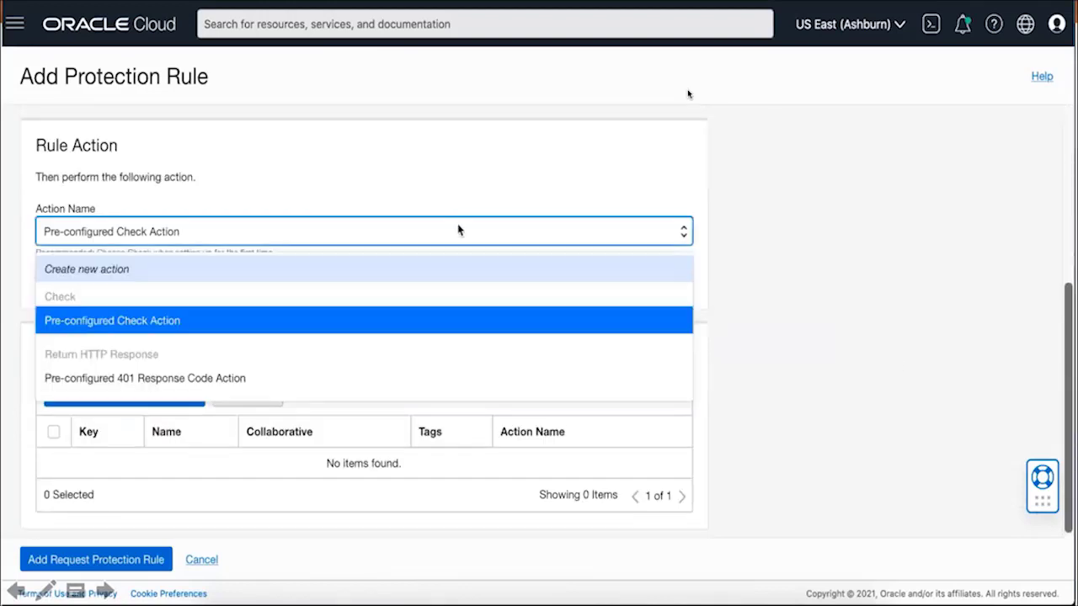
left_click(186, 373)
- Filter the available protection capabilities by the OWASP tag in addition to Recommended
left_click(115, 503)
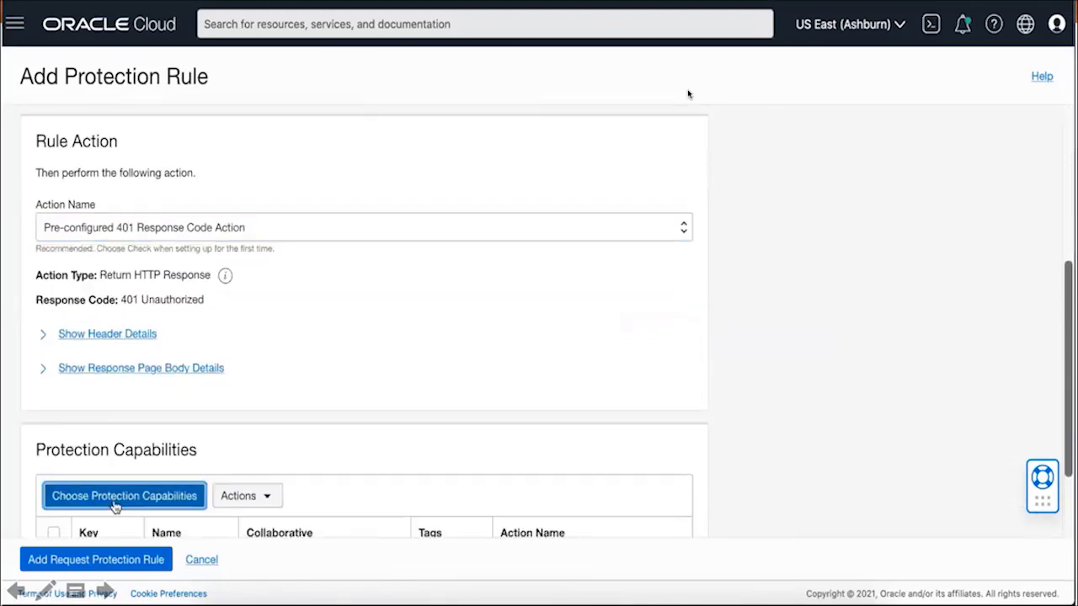
left_click(202, 297)
type("owas")
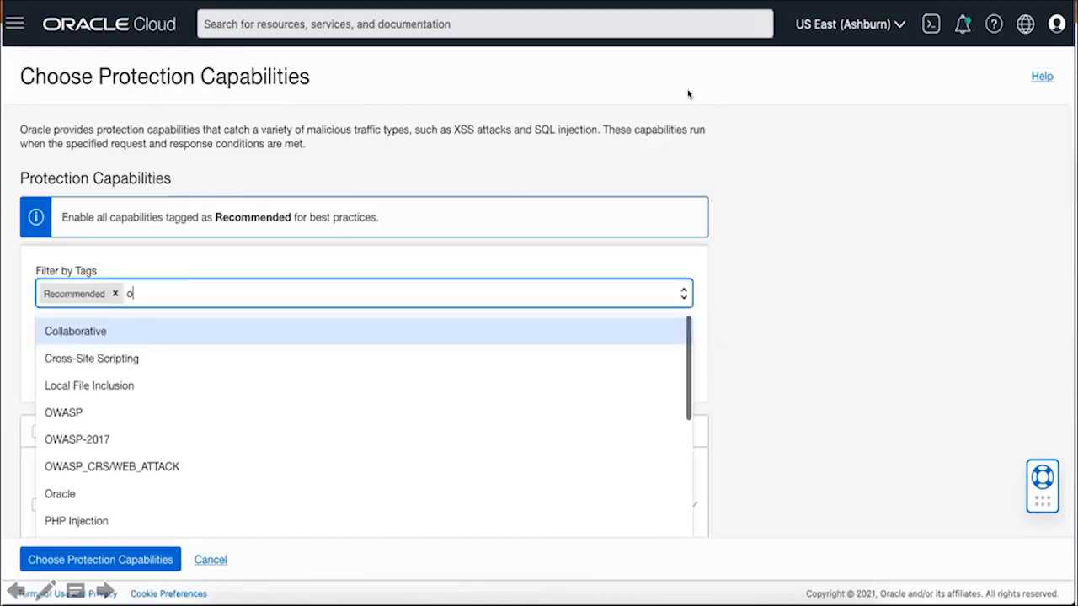
left_click(55, 333)
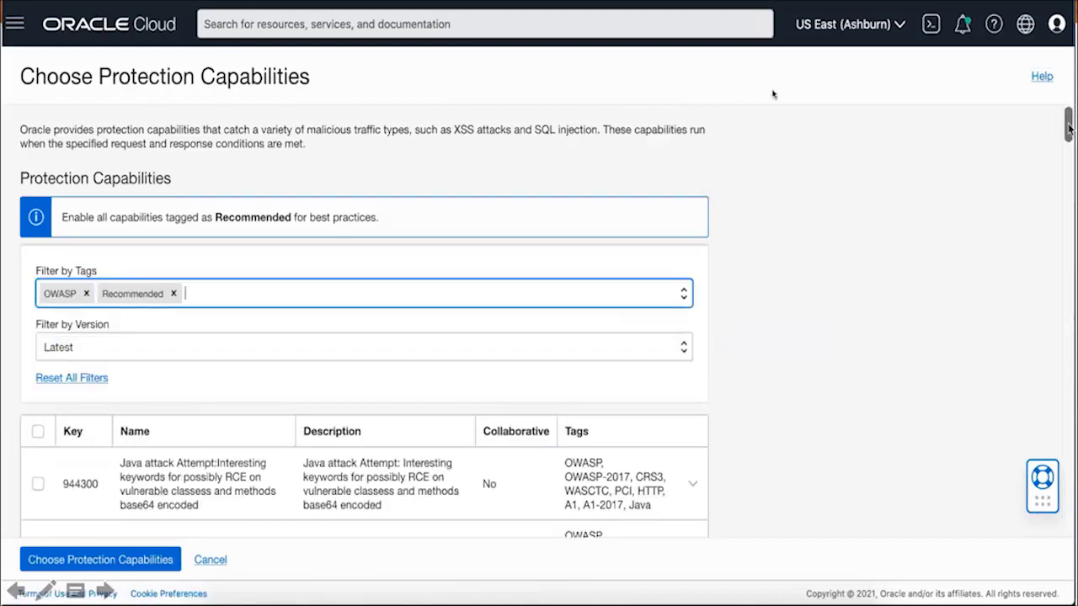
- Look through the filtered protection capabilities, choose all of them, and add the request protection rule to the policy
scroll(803, 88, "down", 2)
scroll(804, 88, "down", 5)
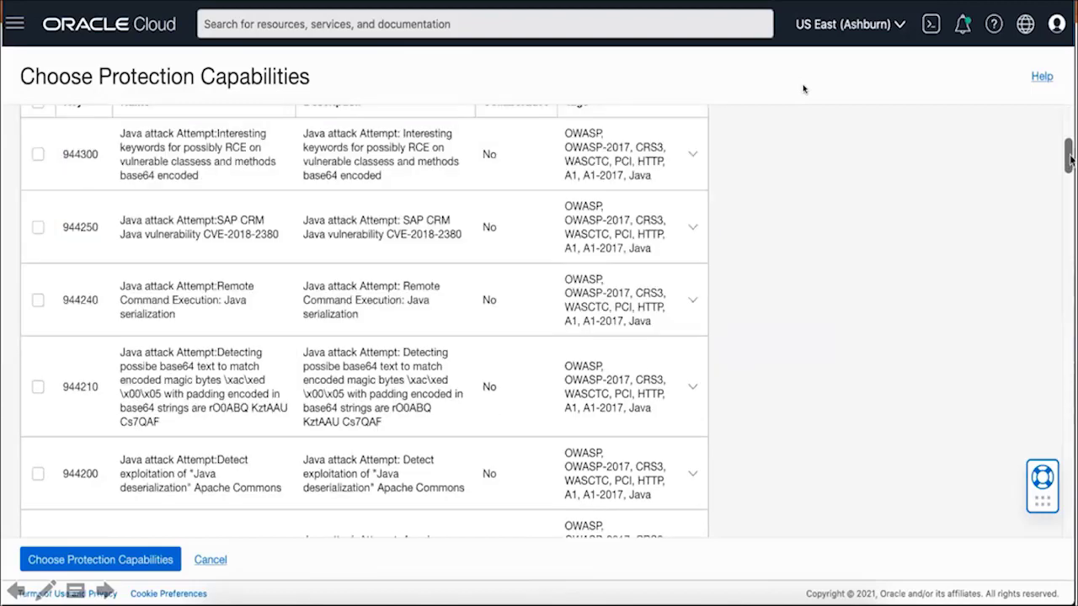
scroll(803, 89, "down", 3)
scroll(787, 176, "down", 3)
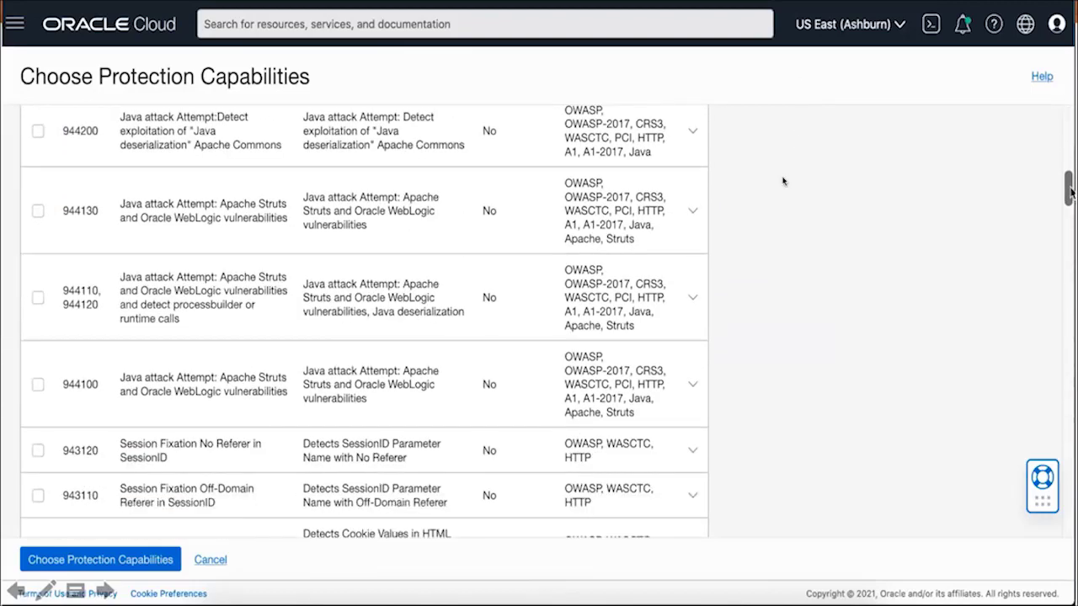
scroll(811, 151, "down", 10)
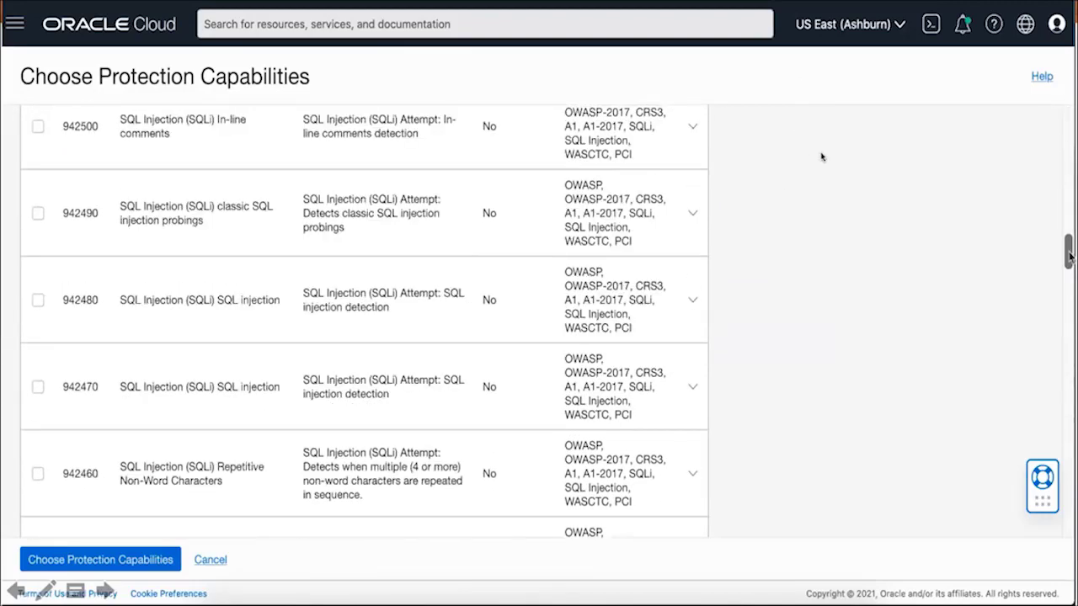
left_click_drag(1069, 257, 1066, 118)
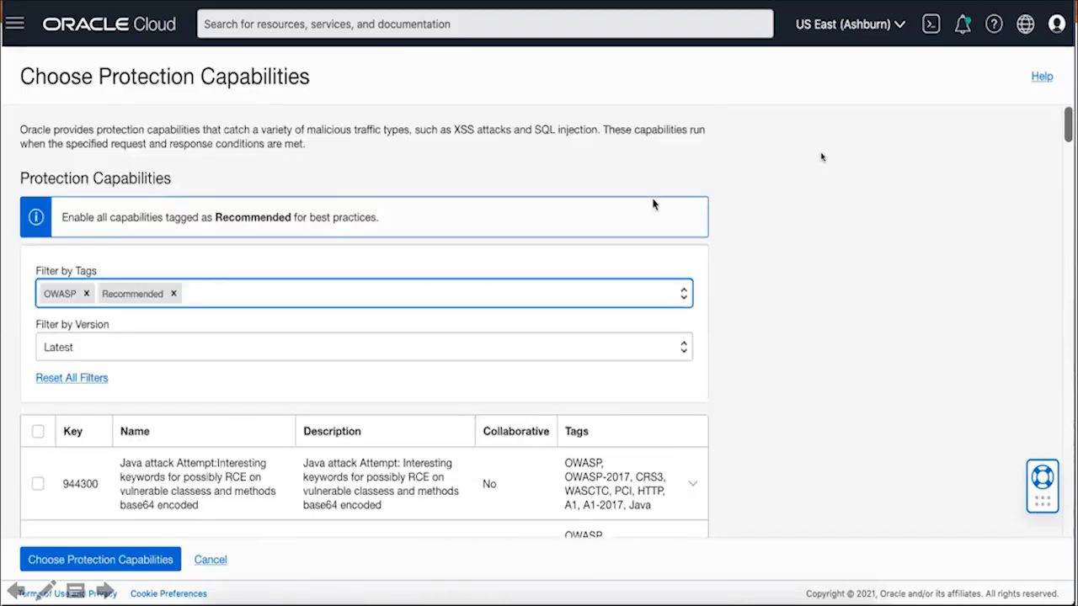
left_click(37, 435)
left_click(73, 561)
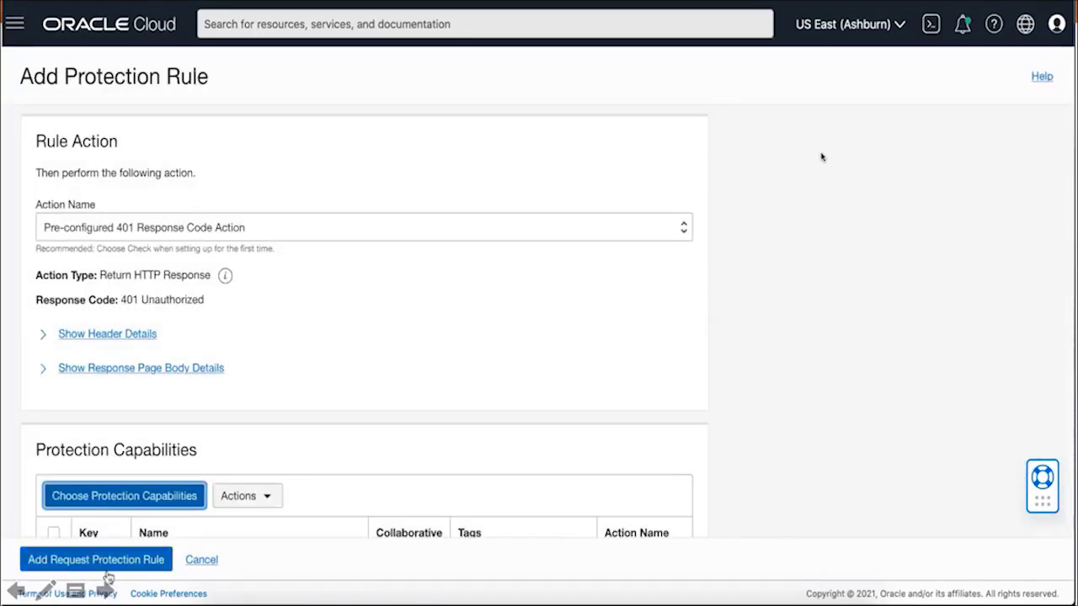
left_click(73, 561)
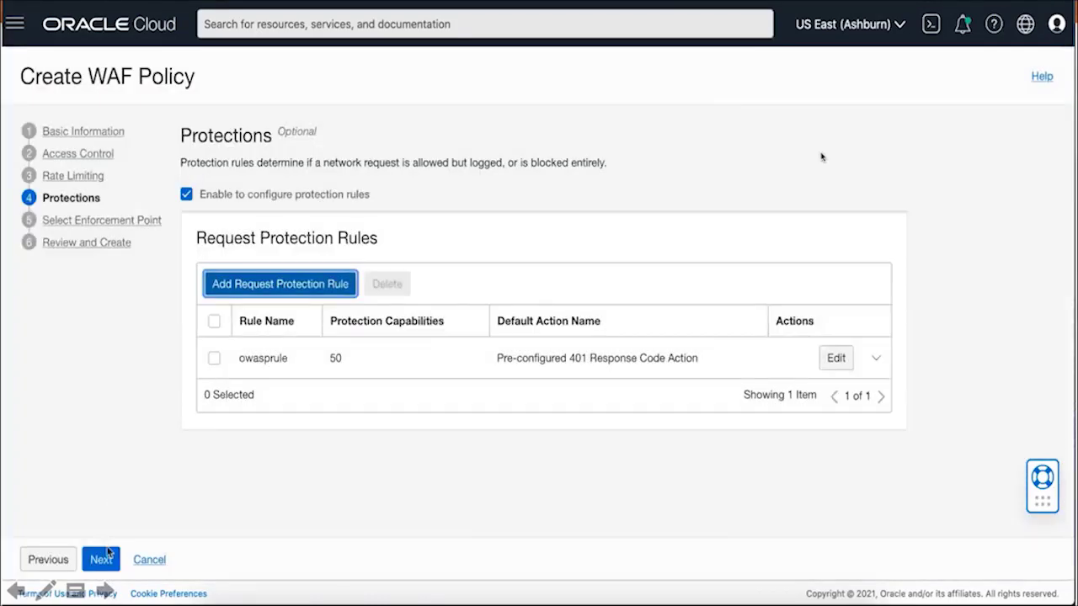
- Select the mushopflexlb load balancer as the enforcement point and create the WAF policy after reviewing its summary
left_click(100, 561)
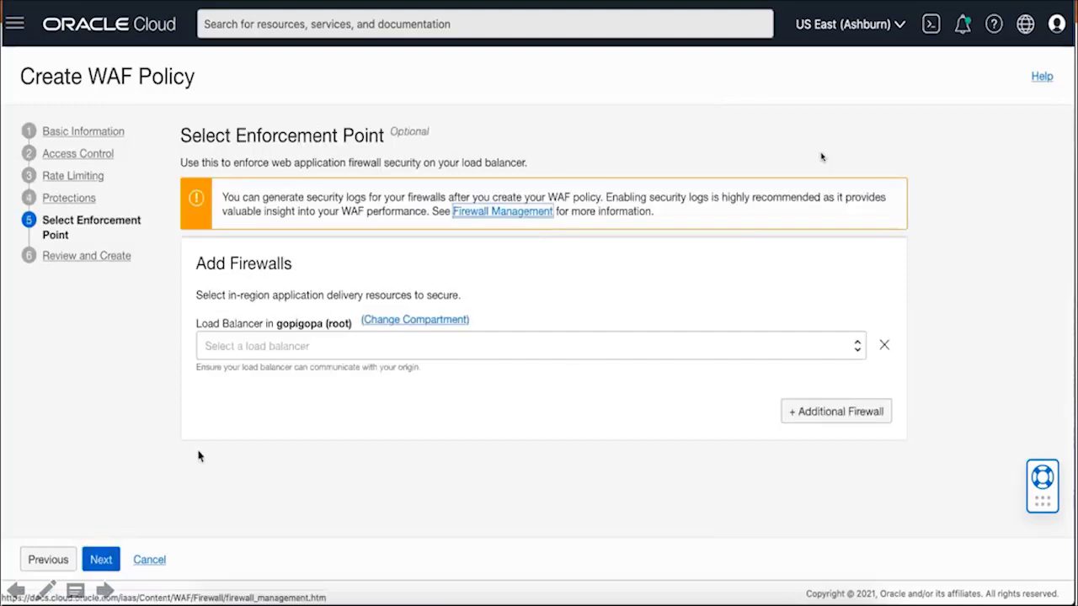
left_click(262, 347)
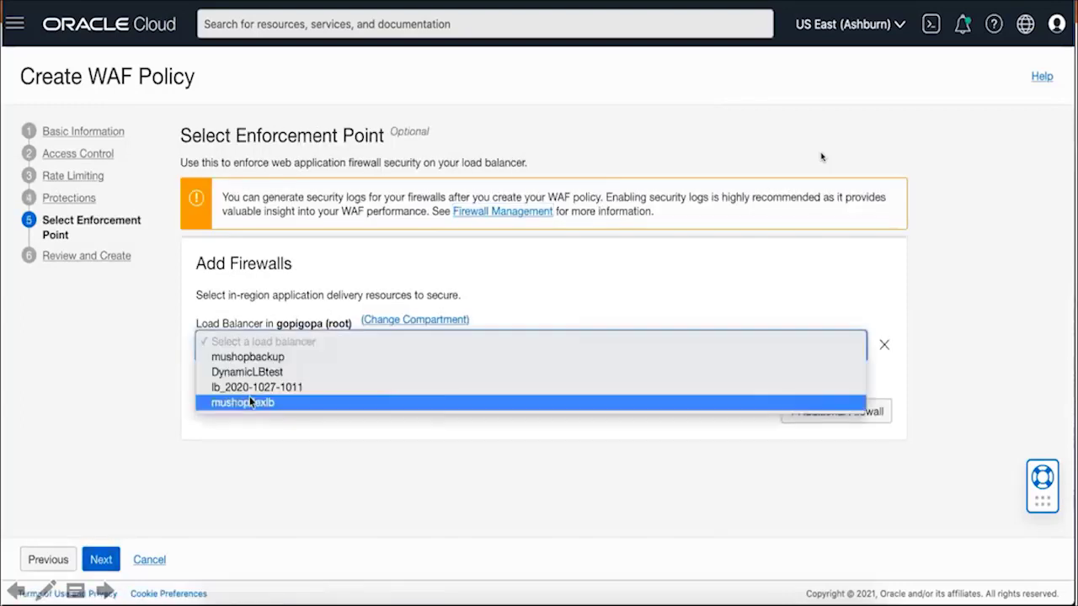
left_click(250, 402)
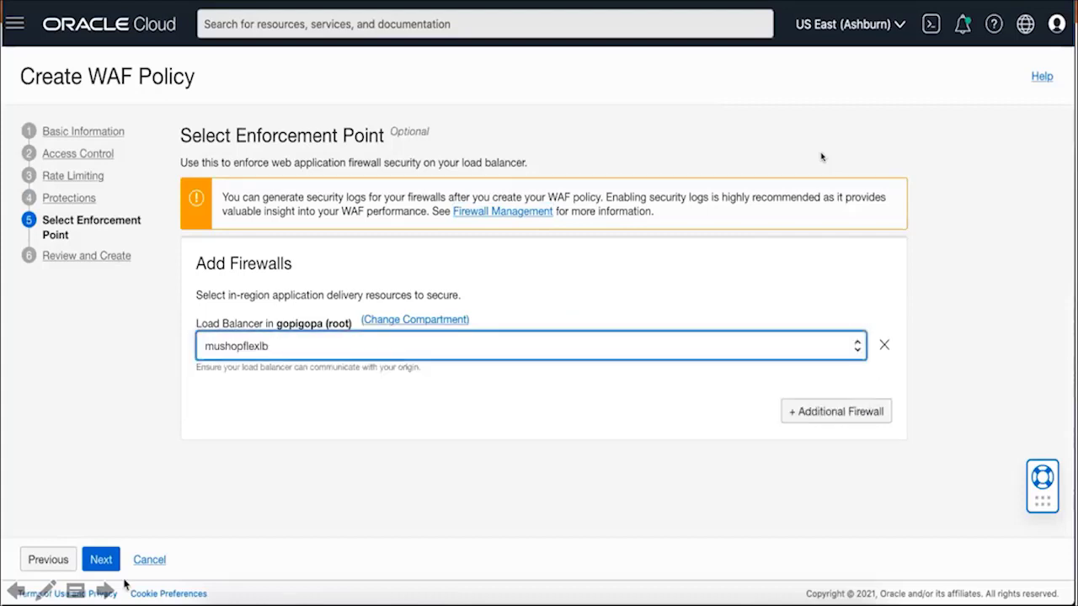
left_click(101, 560)
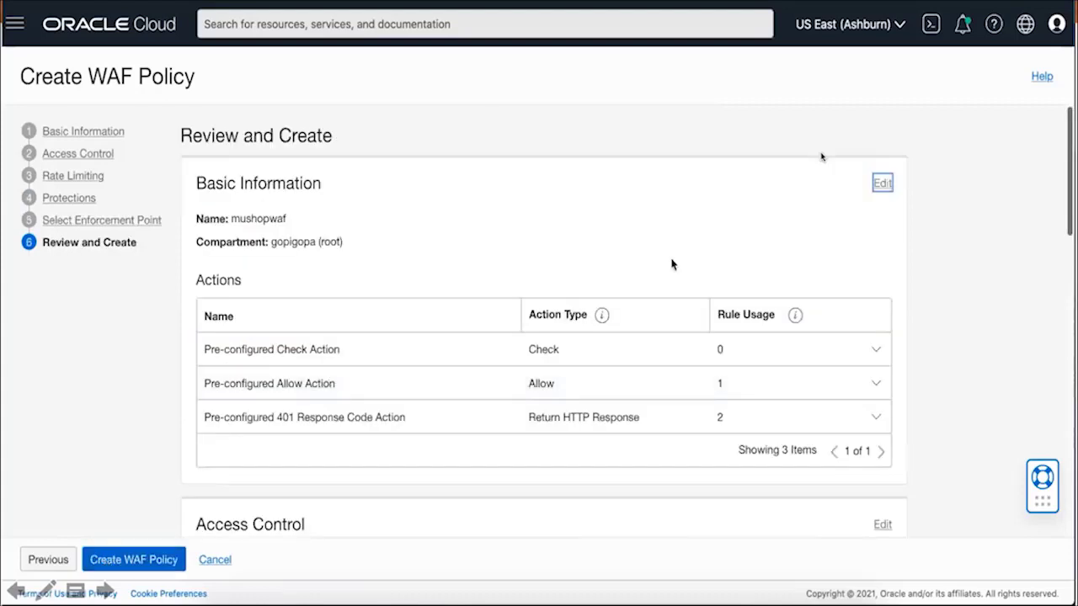
left_click_drag(1068, 131, 1070, 486)
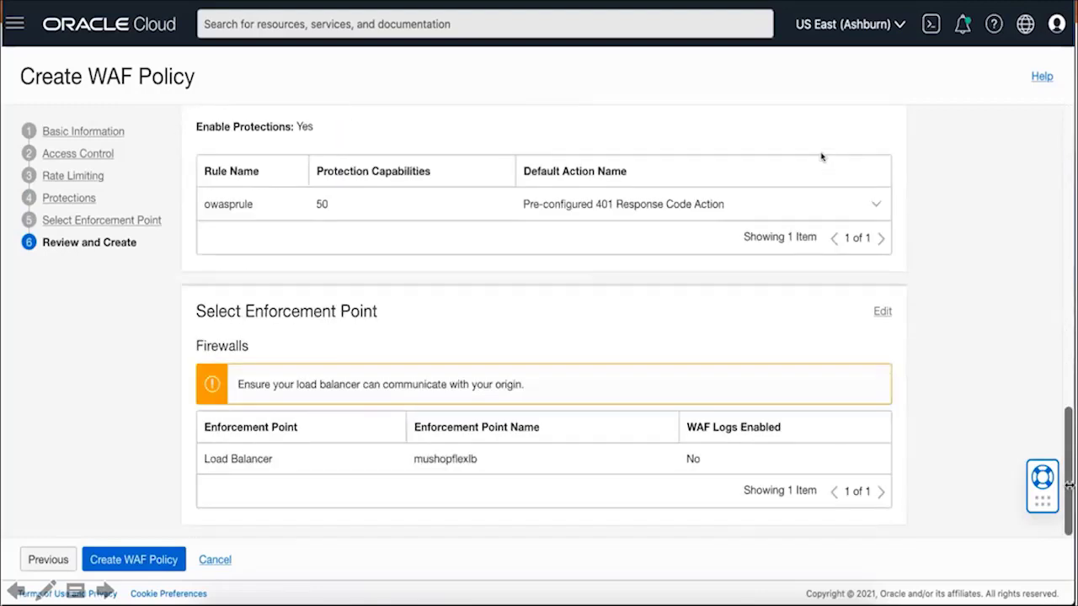
left_click(136, 559)
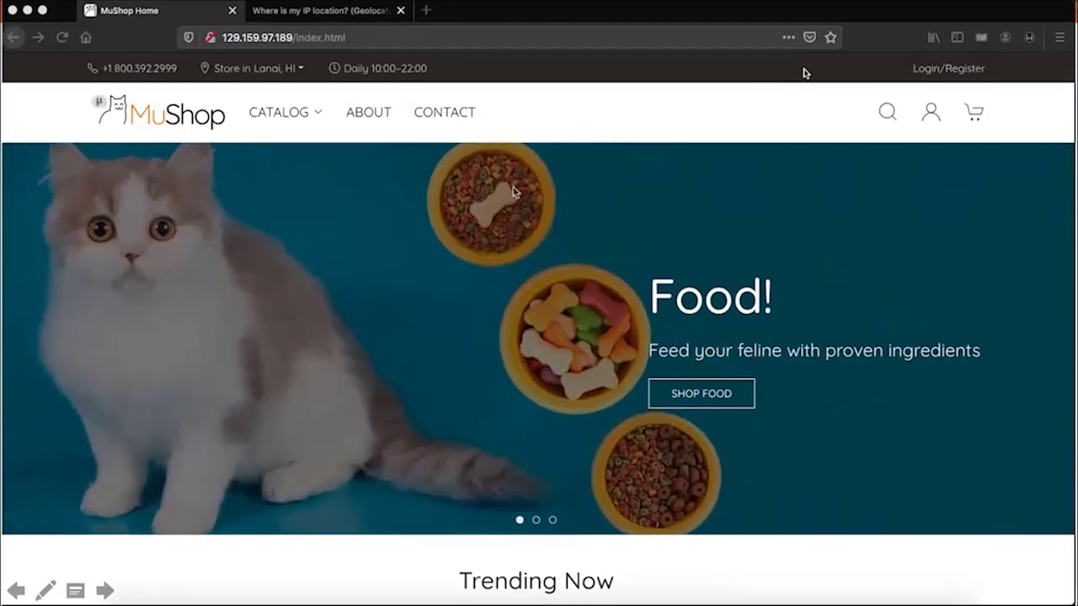
- In Firefox, check the browser's current IP location on the iplocation.net page
left_click(348, 12)
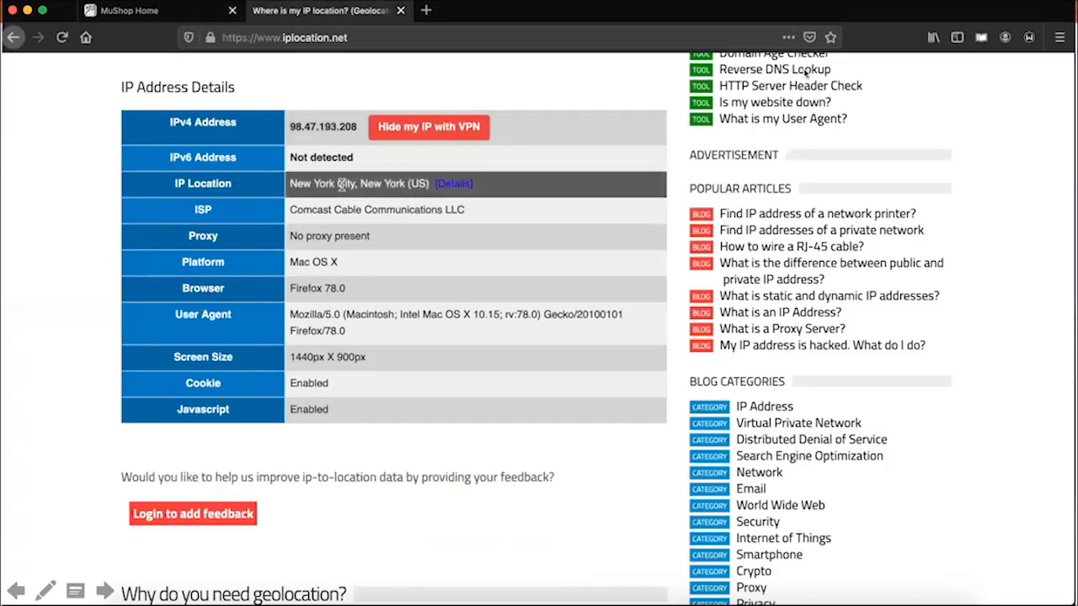
- Open the MuShop site's catalog page to test access from the current location
left_click(161, 12)
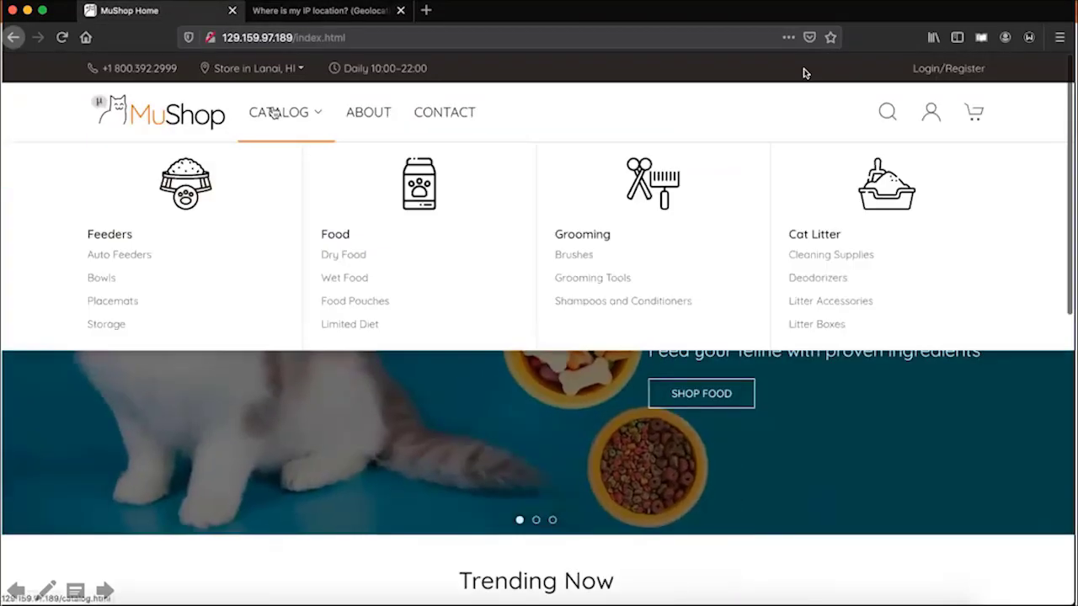
left_click(277, 112)
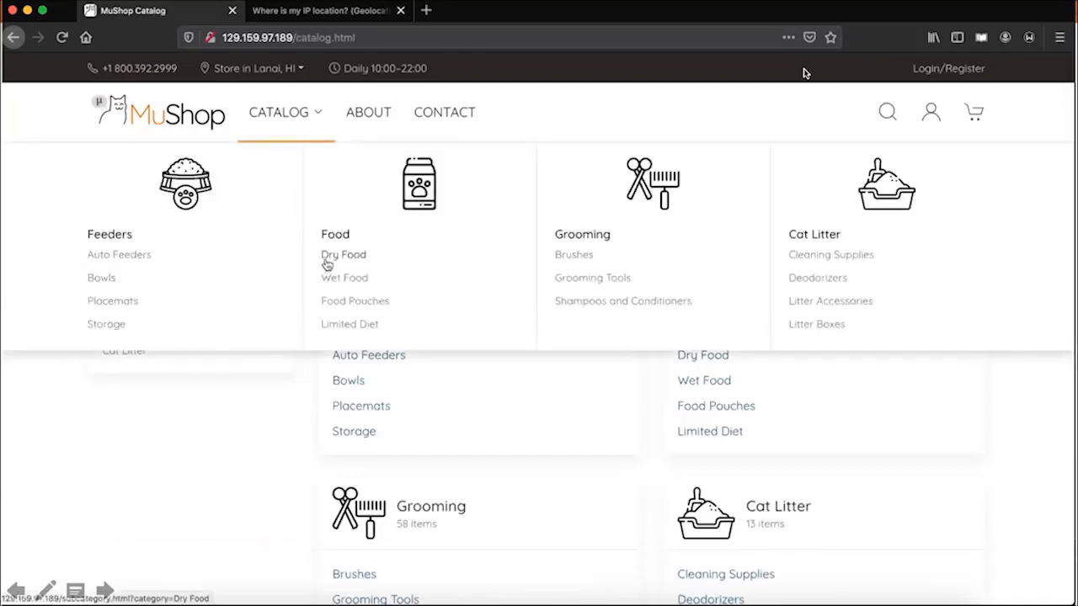
- Connect the Windscribe VPN to Montreal and reload the iplocation.net page to recheck the browser's IP location
left_click(341, 13)
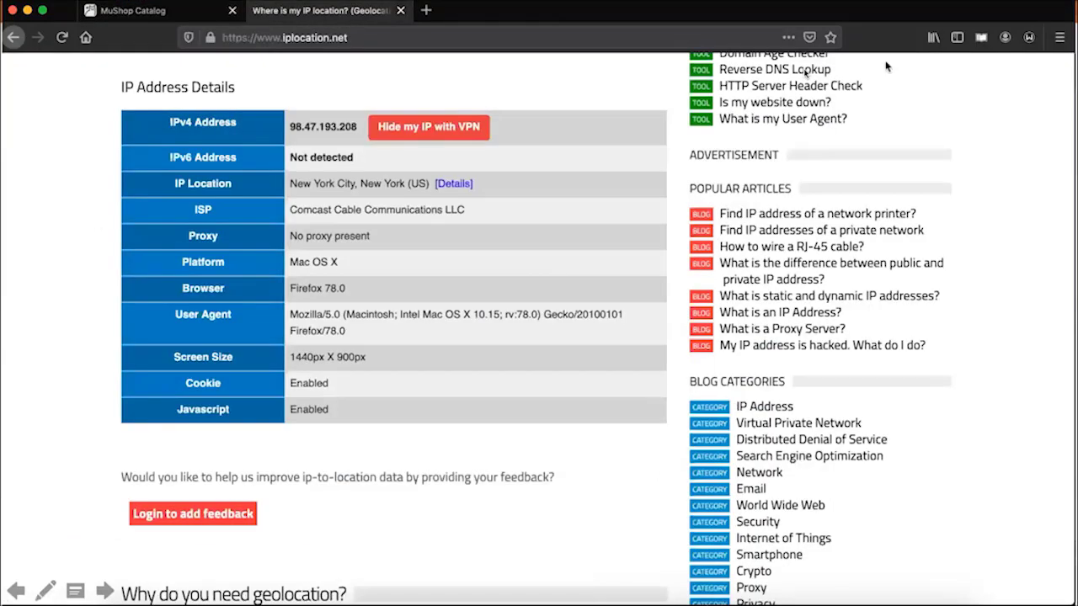
left_click(1028, 39)
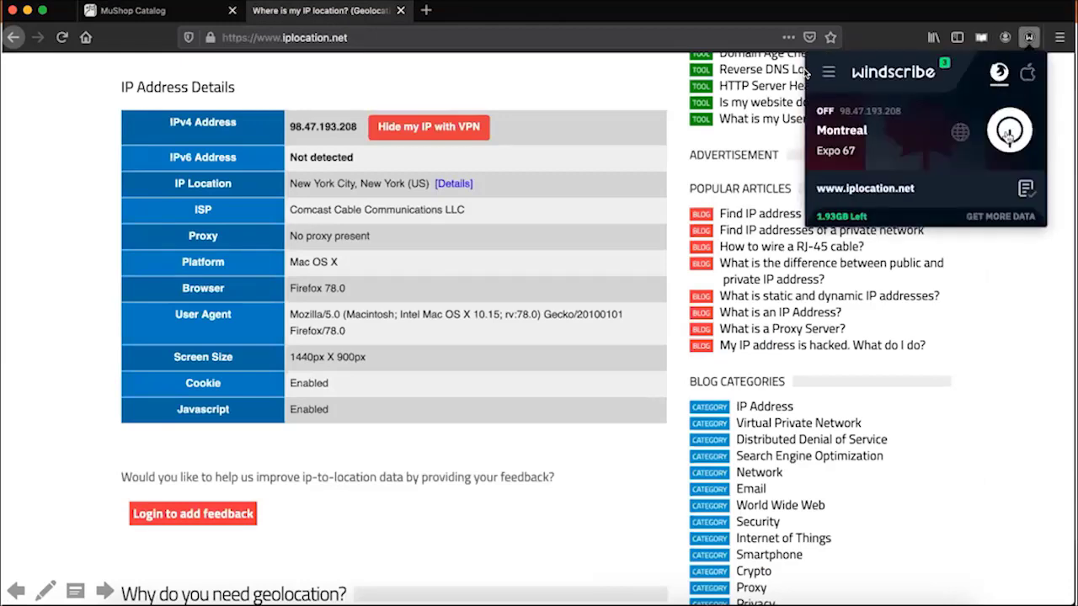
left_click(1009, 132)
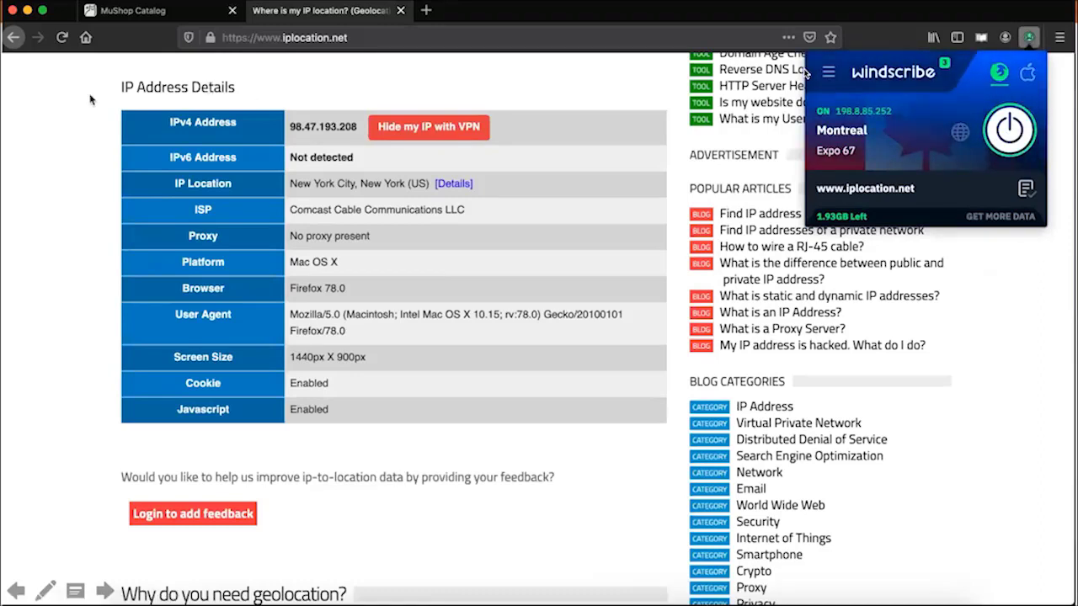
left_click(62, 38)
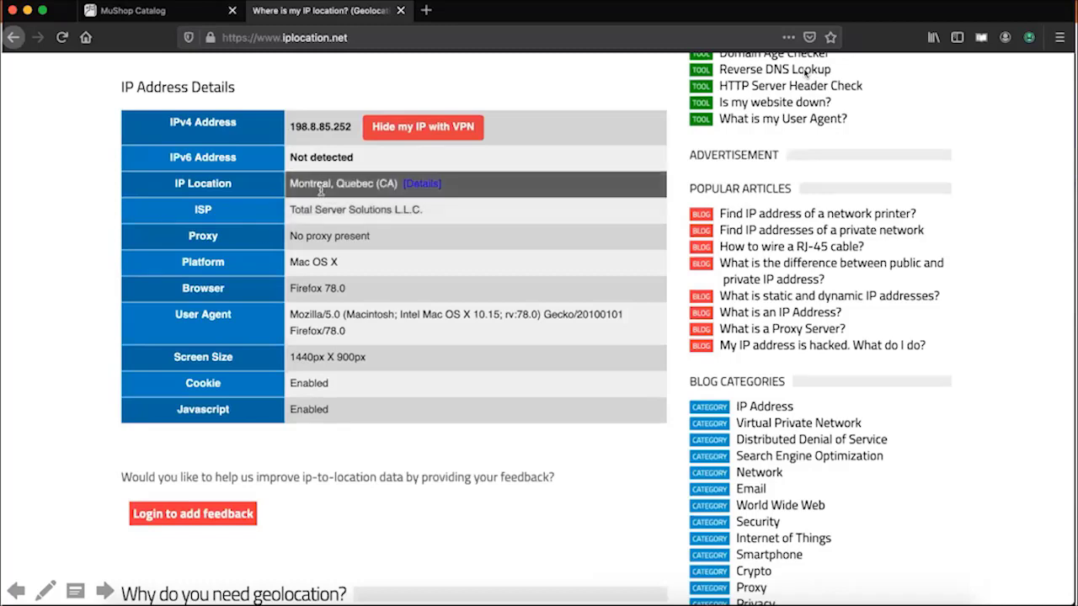
- Reload the MuShop catalog page to test access through the Montreal VPN connection
left_click(140, 13)
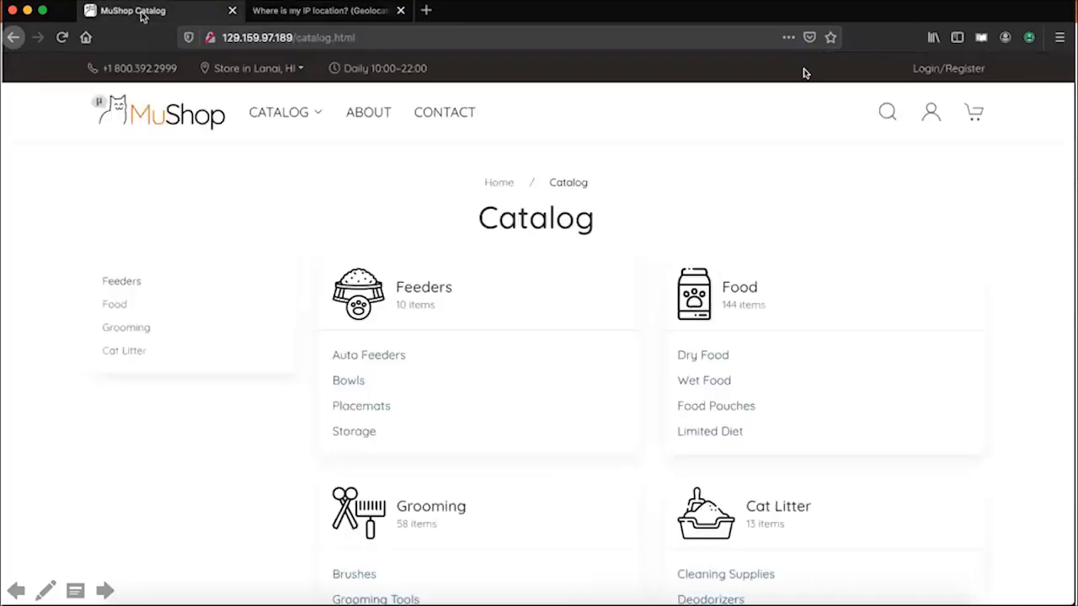
left_click(61, 37)
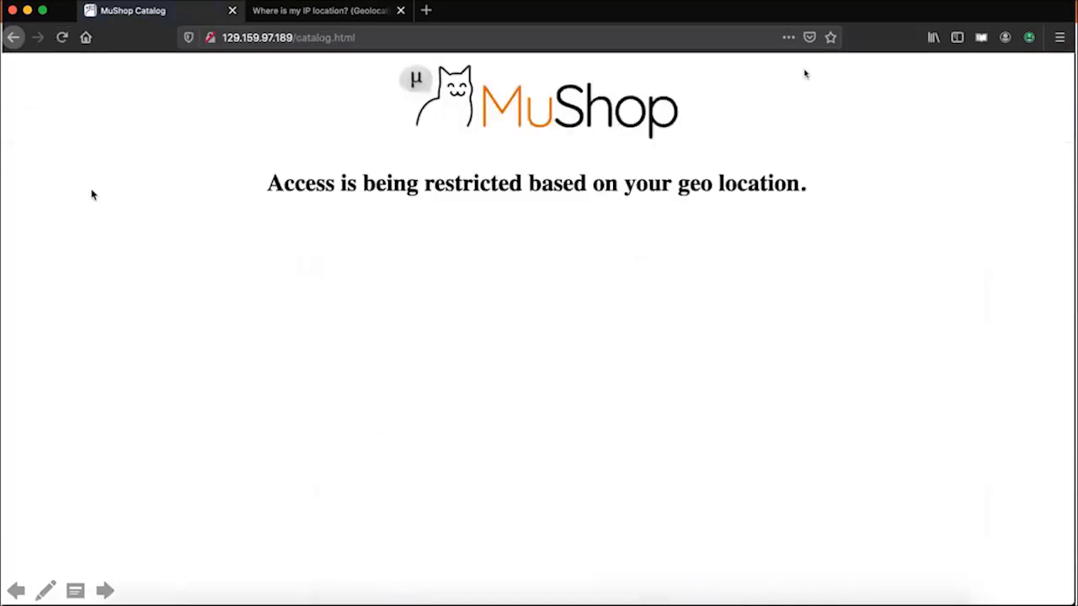
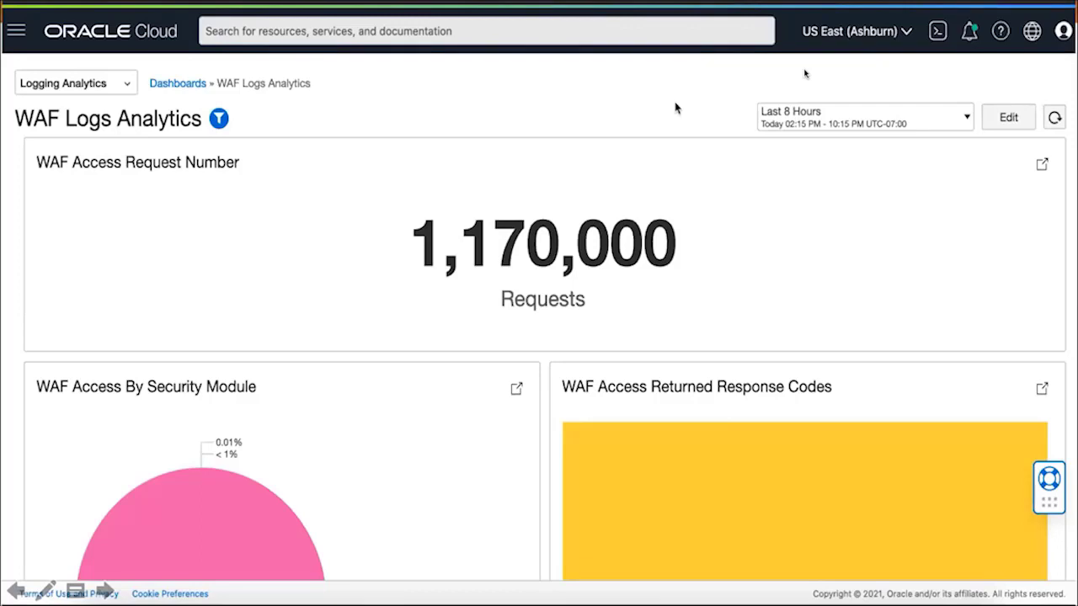
- Review the WAF Logs Analytics dashboard charts and show the WAF Access By Country TOP 10 chart on a log scale
scroll(804, 74, "down", 2)
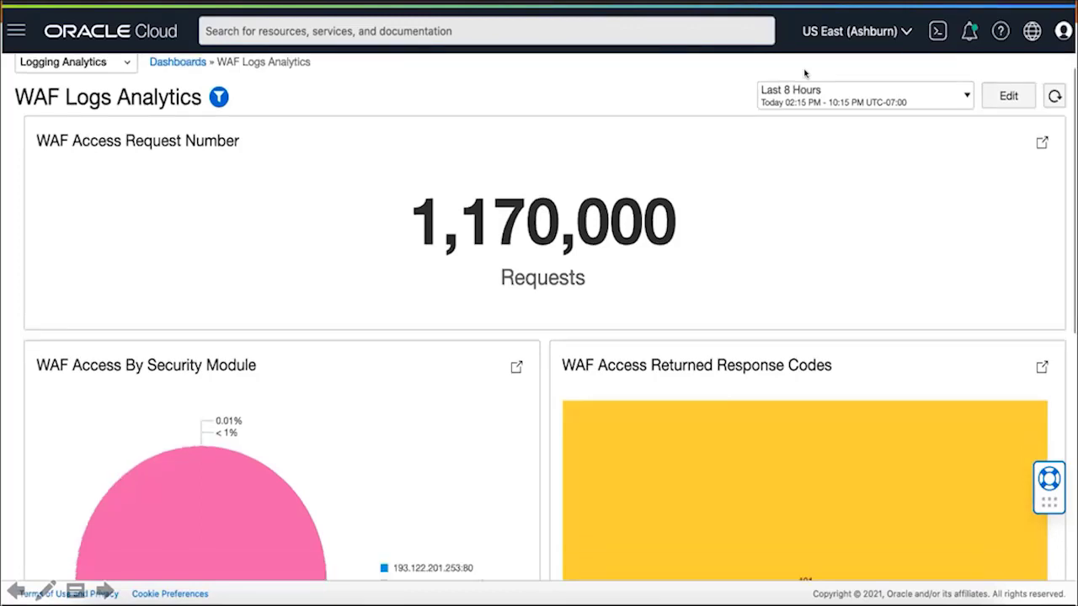
scroll(805, 74, "up", 2)
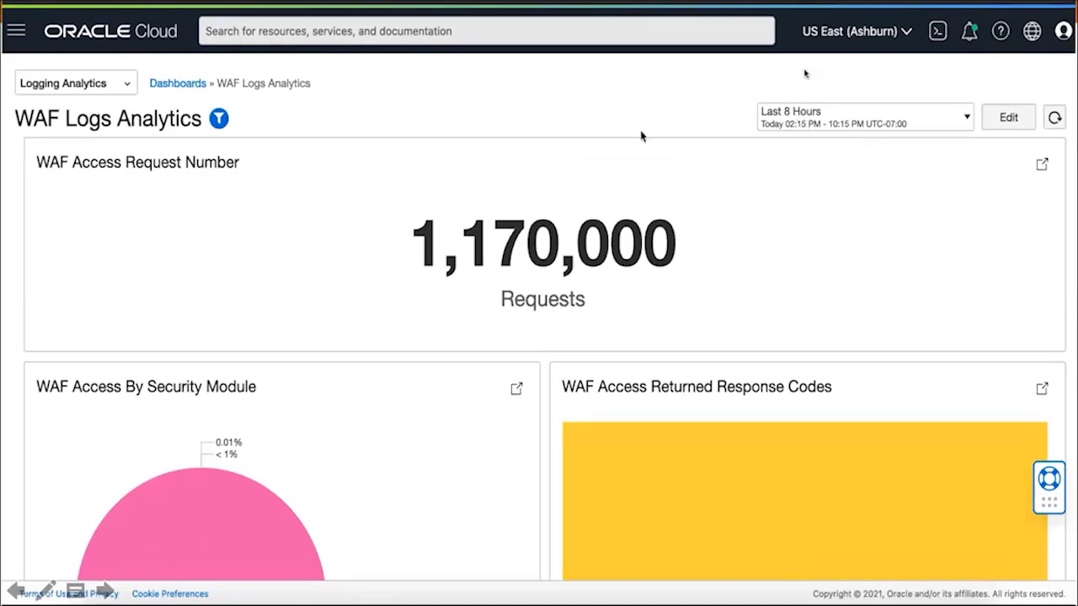
scroll(804, 74, "down", 4)
mouse_move(661, 378)
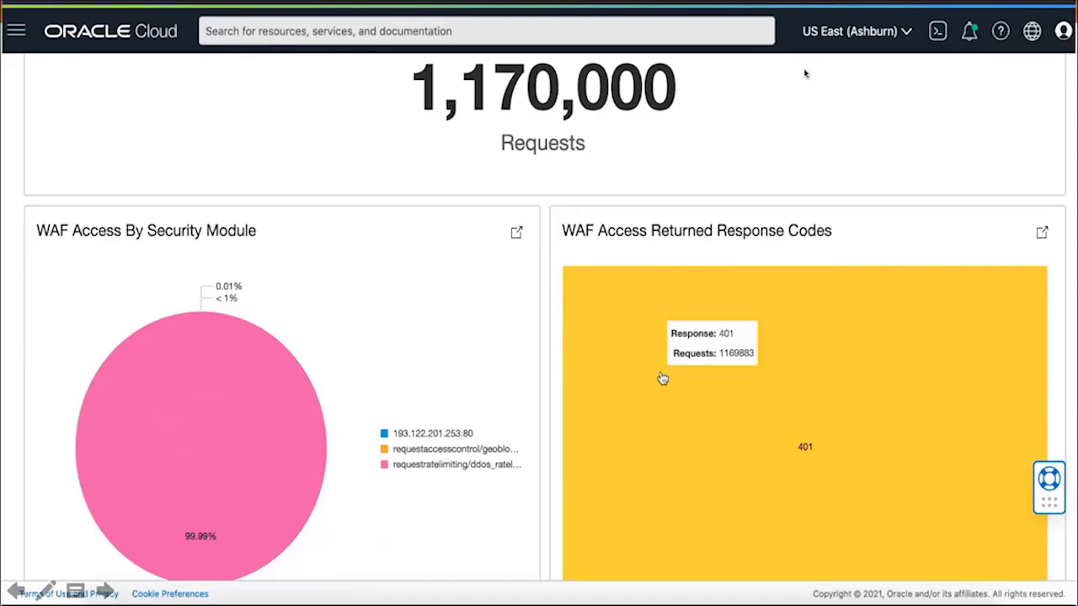
mouse_move(473, 433)
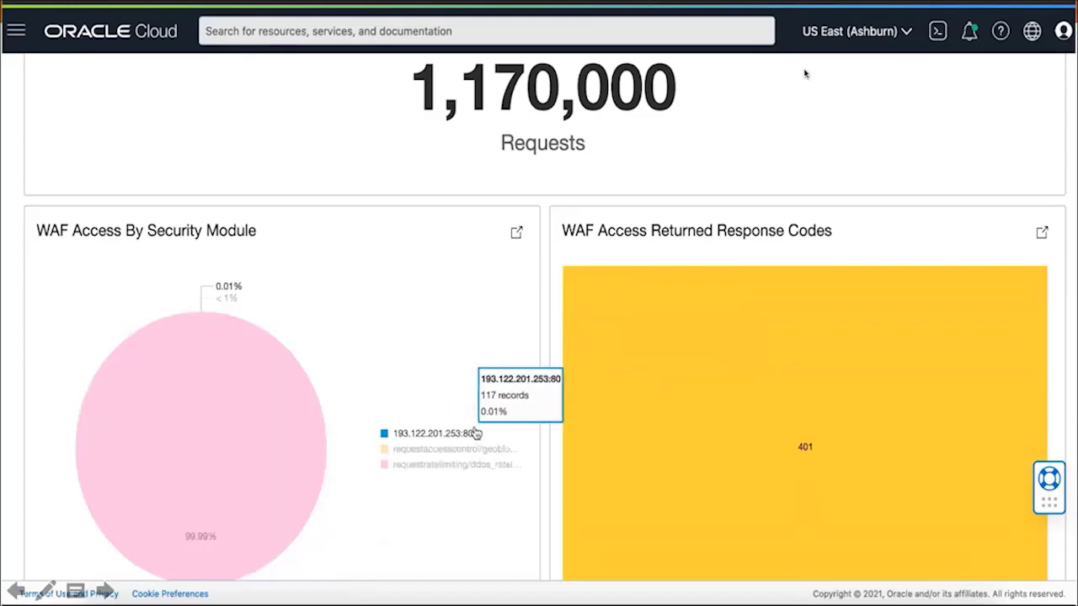
scroll(804, 74, "down", 4)
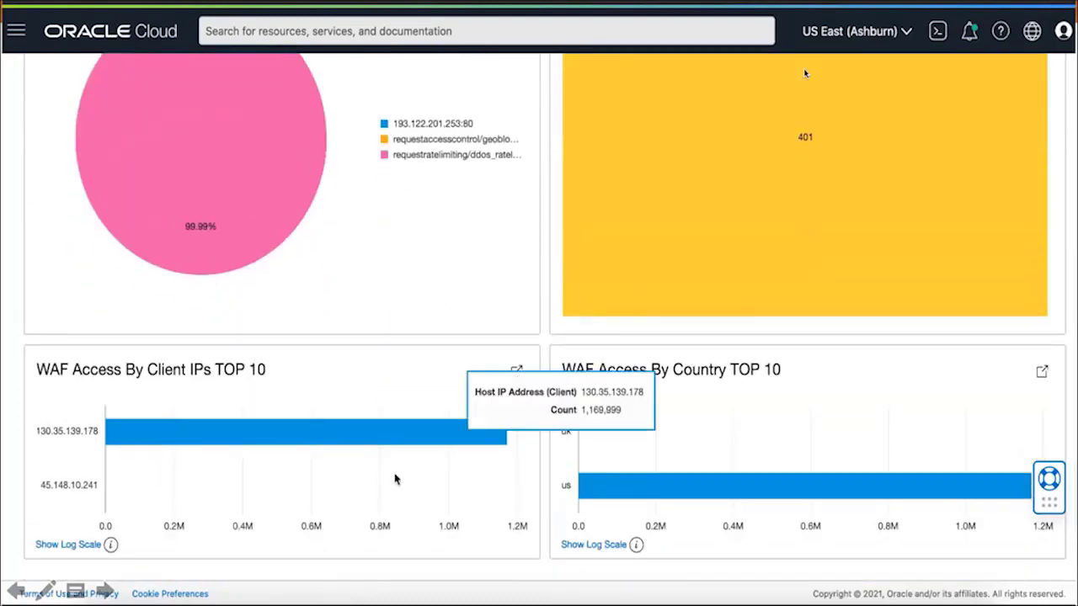
left_click(592, 545)
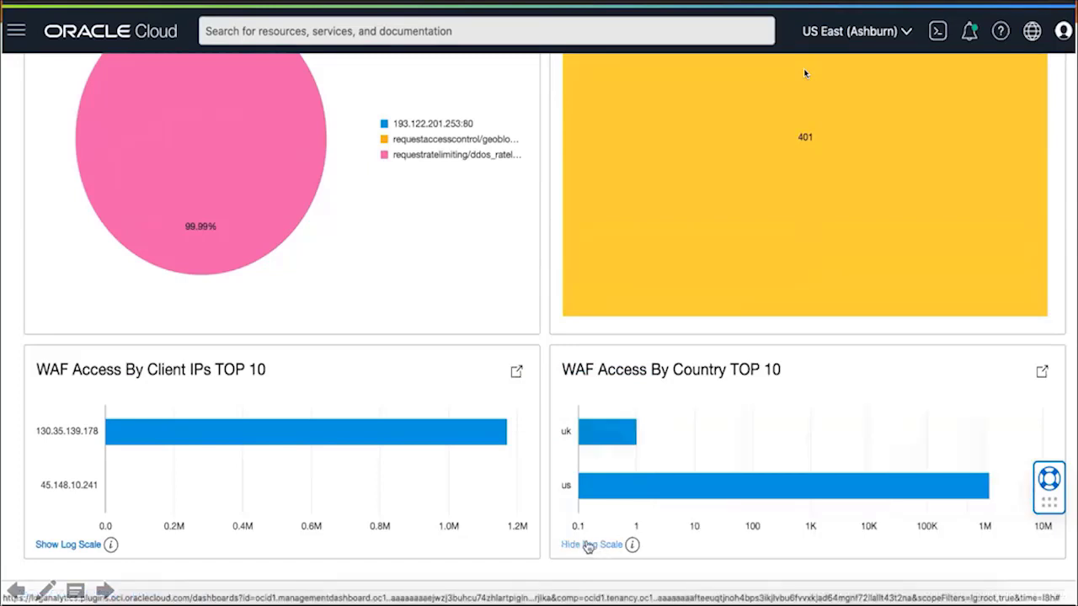